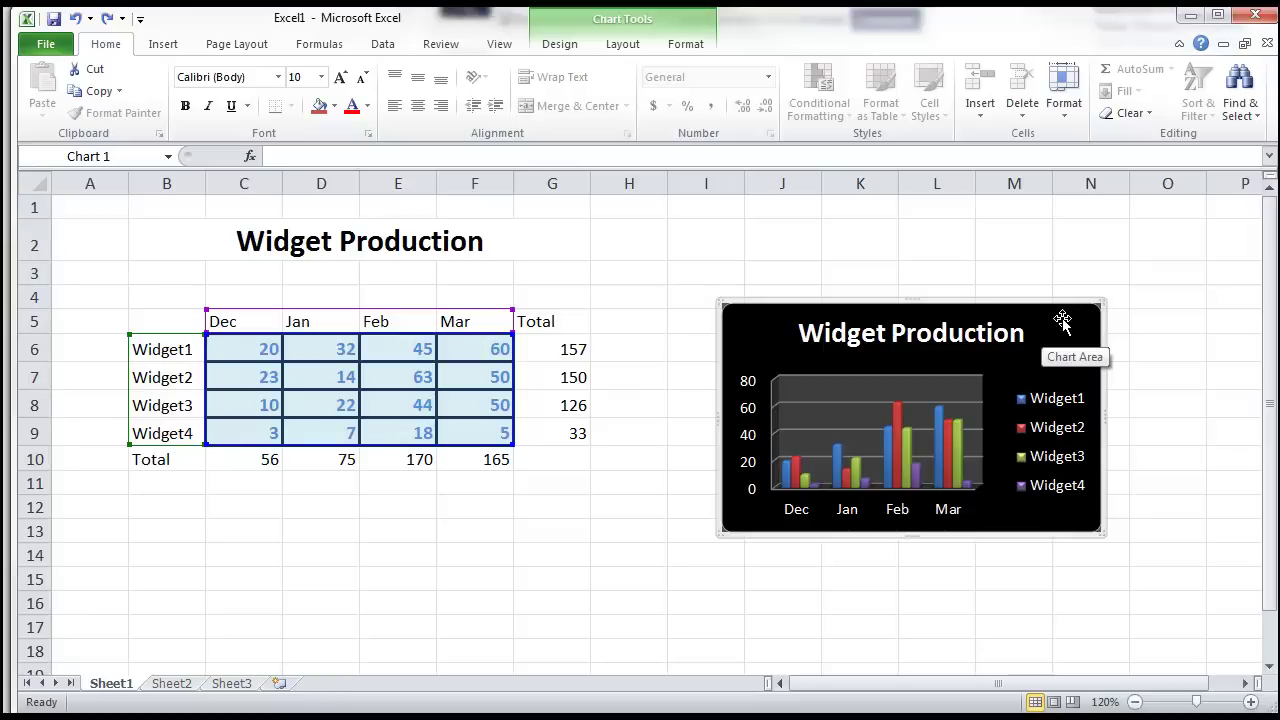
Delete the Widget Production chart, leaving only the data table.
{"action": "key", "text": "Delete"}
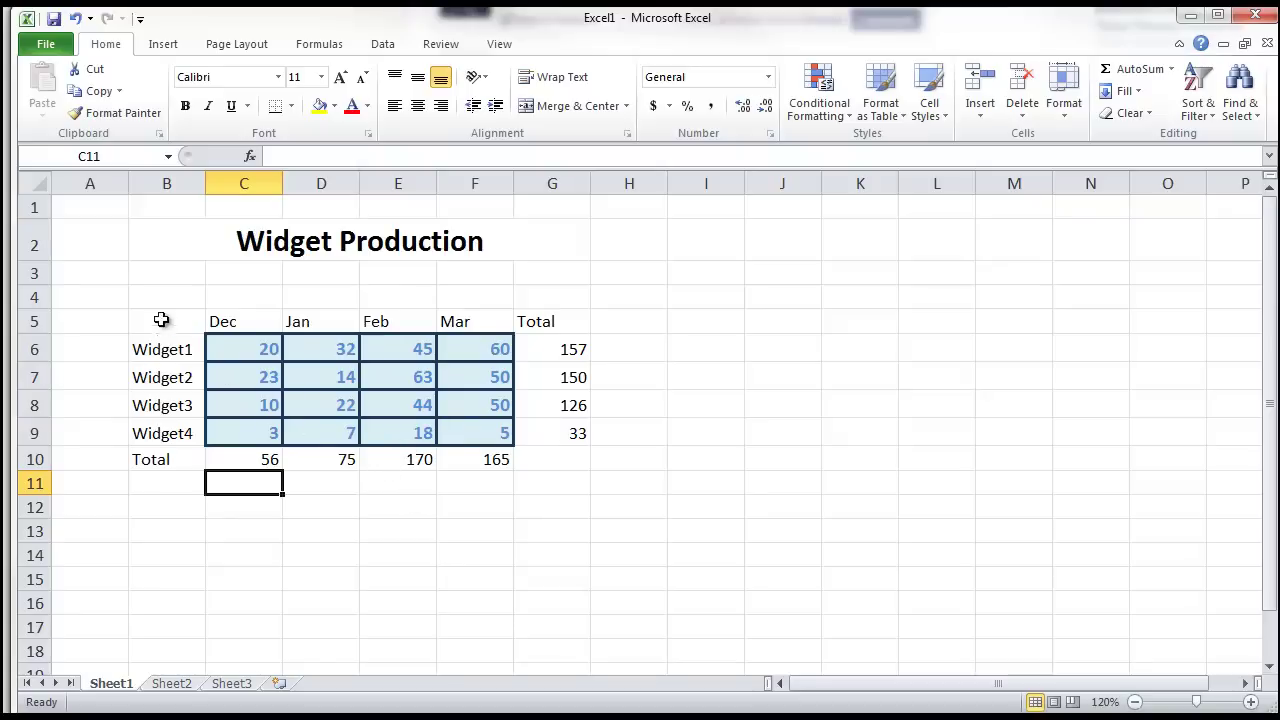
Select B5:F9, the widget figures with month headings and widget names.
{"action": "left_click_drag", "start_coordinate": [163, 321], "coordinate": [494, 439]}
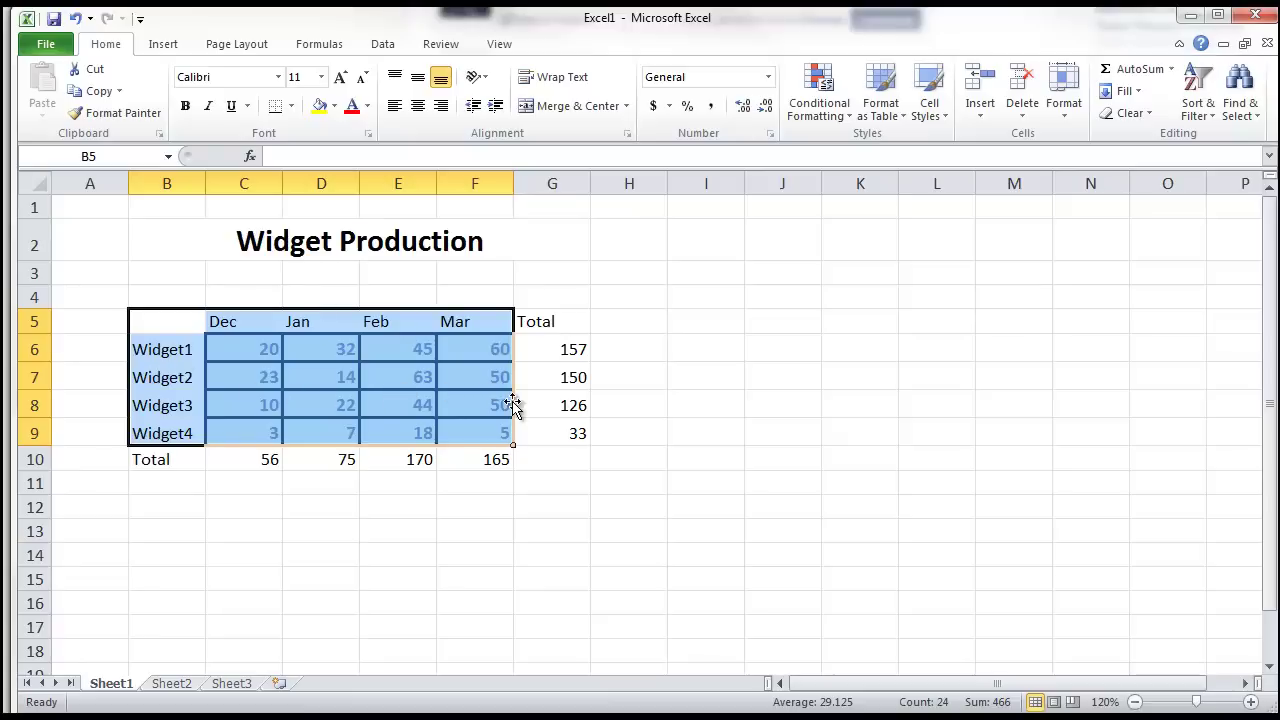
Insert a 3-D Clustered Column chart of the selected widget data.
{"action": "left_click", "coordinate": [163, 46]}
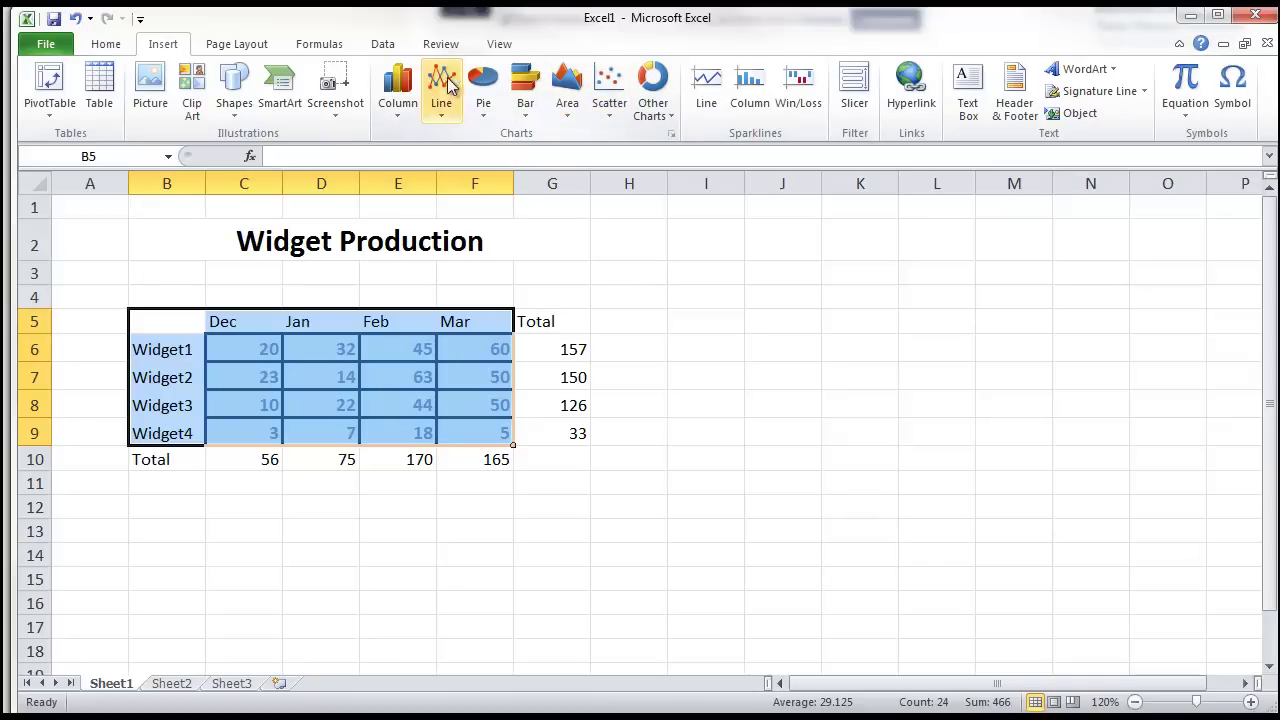
{"action": "left_click", "coordinate": [404, 113]}
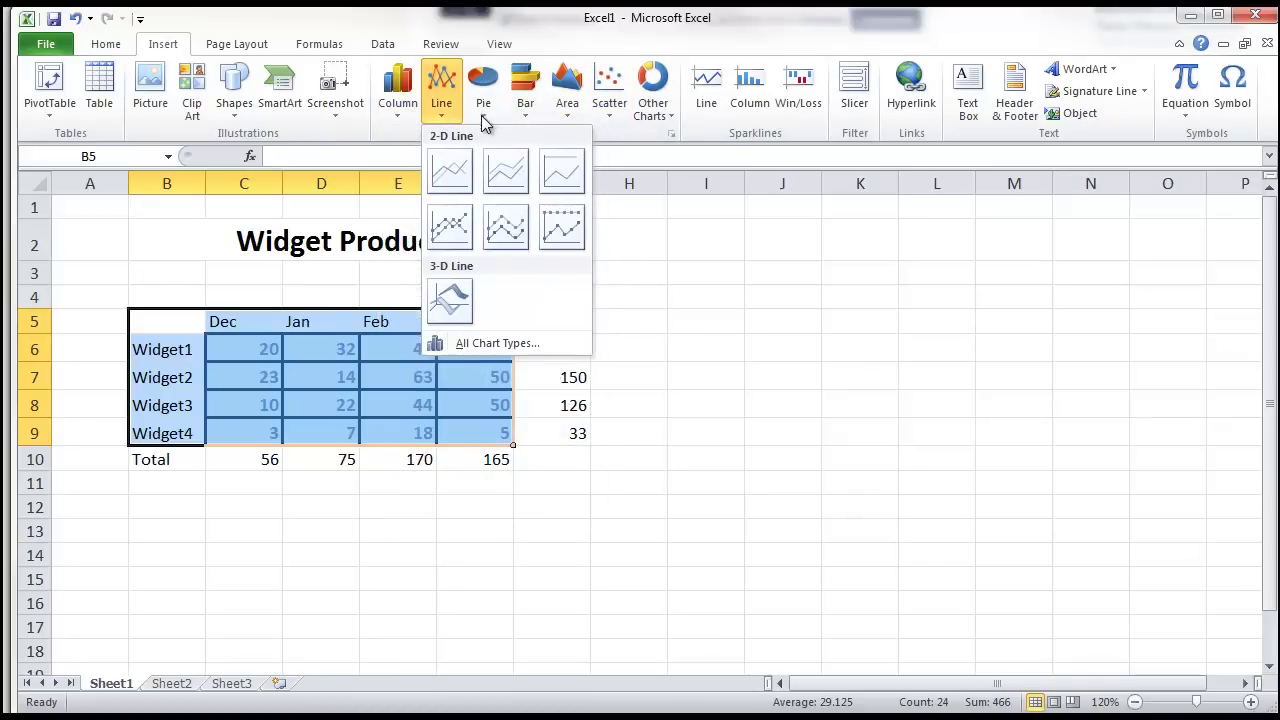
{"action": "mouse_move", "coordinate": [488, 120]}
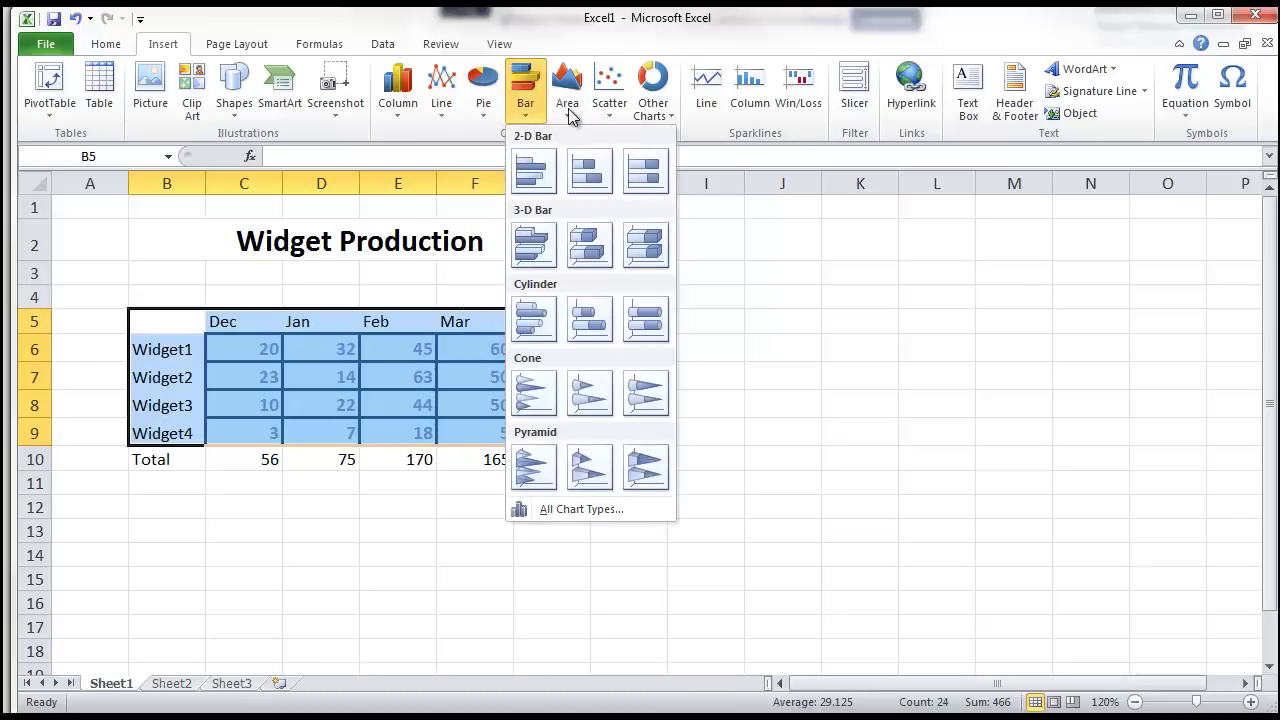
{"action": "mouse_move", "coordinate": [570, 114]}
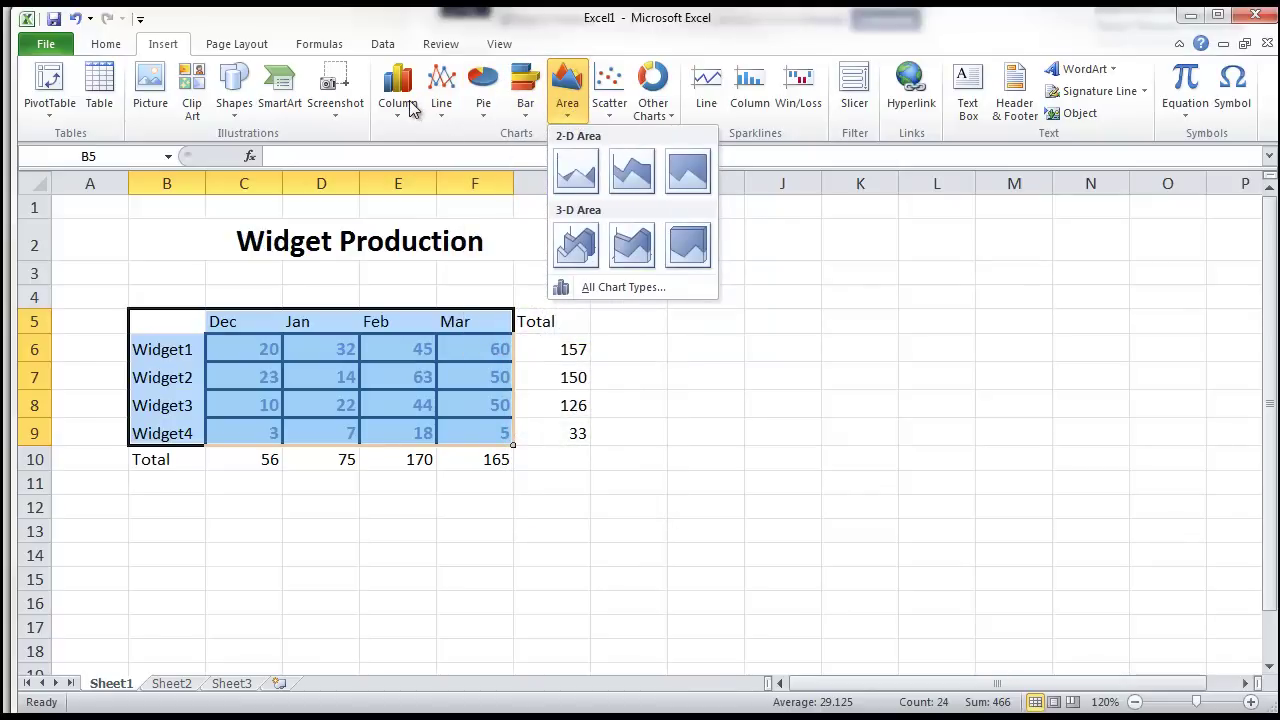
{"action": "mouse_move", "coordinate": [398, 120]}
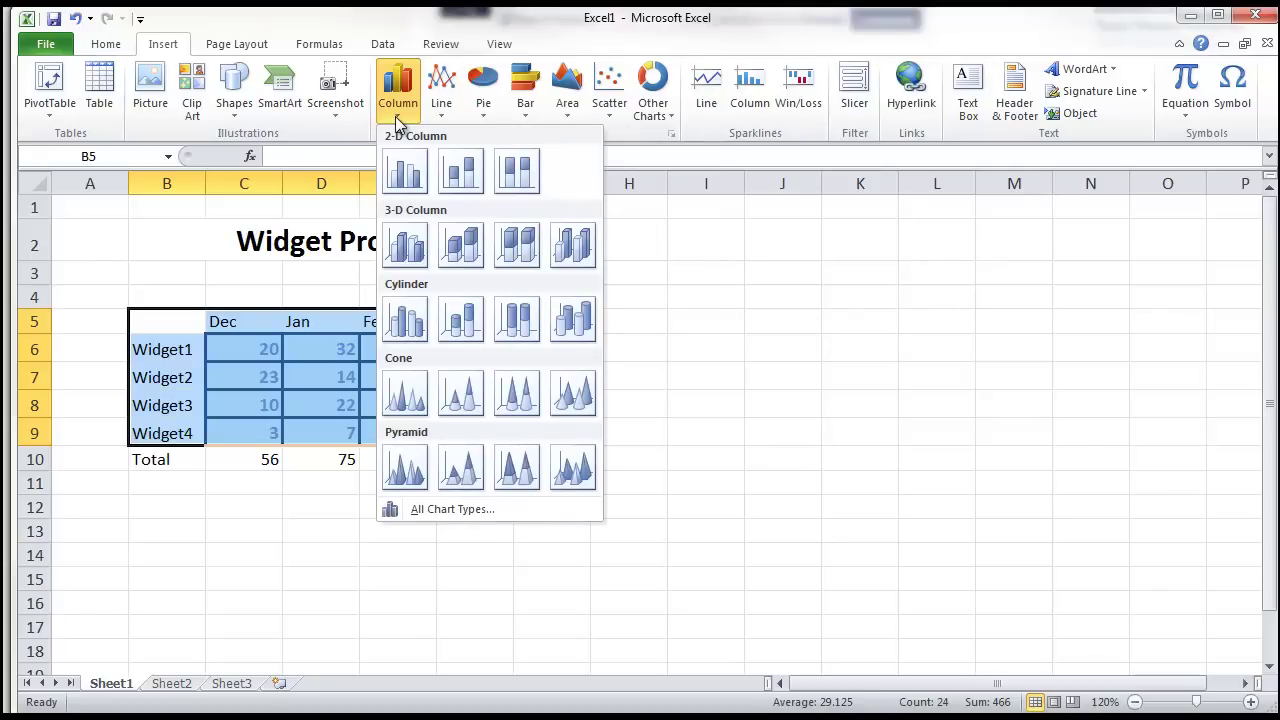
{"action": "left_click", "coordinate": [405, 244]}
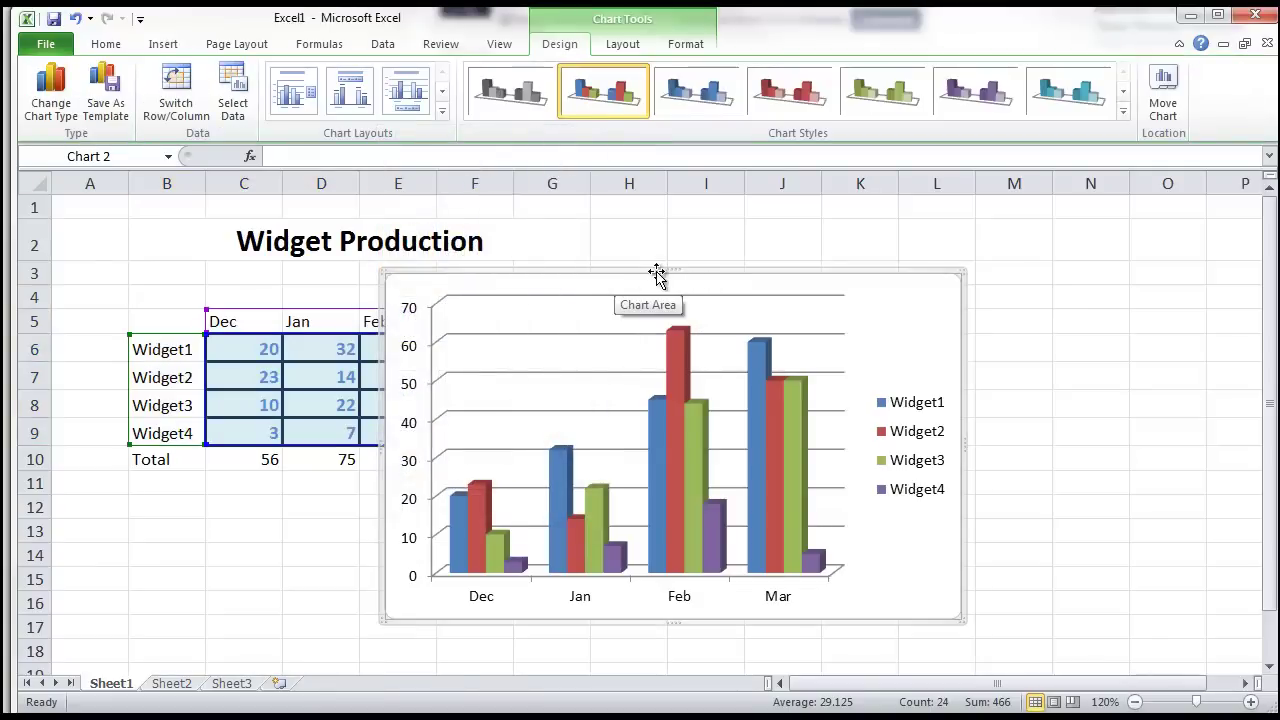
Shrink the chart and position it right of the Total column beside the table.
{"action": "left_click_drag", "start_coordinate": [663, 274], "coordinate": [857, 274]}
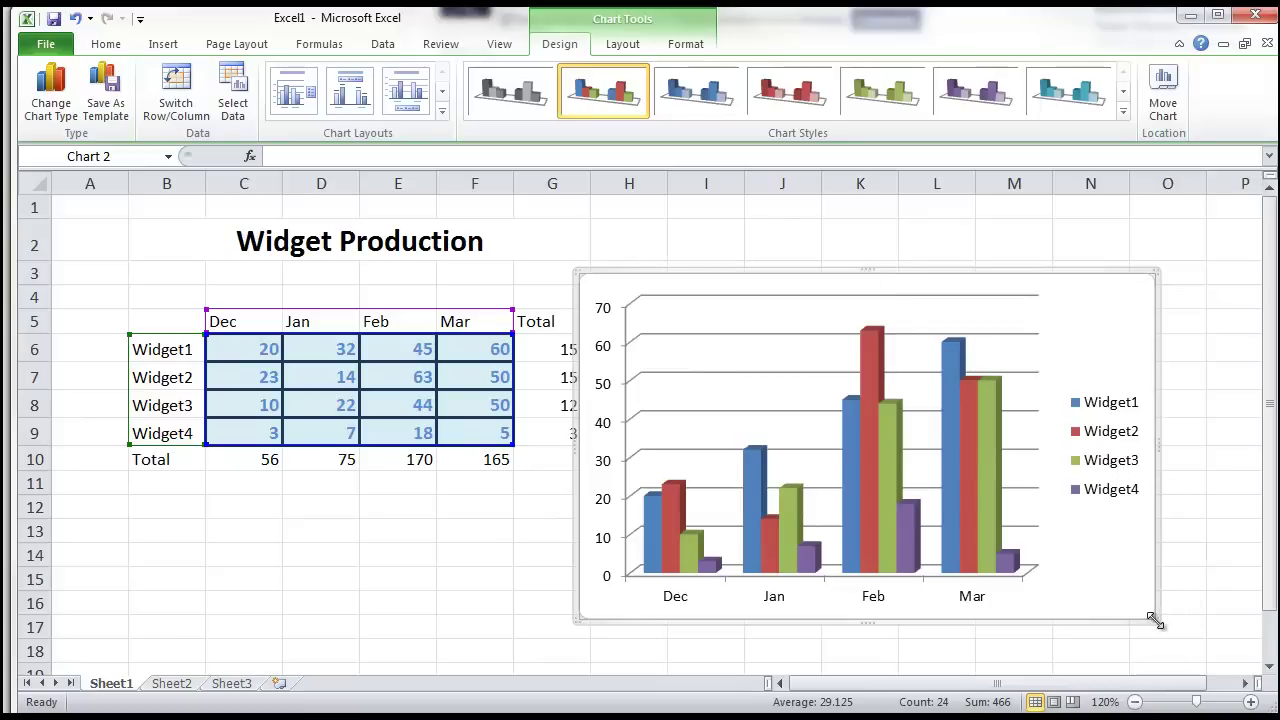
{"action": "left_click_drag", "start_coordinate": [1152, 619], "coordinate": [977, 481]}
{"action": "left_click_drag", "start_coordinate": [779, 273], "coordinate": [867, 304]}
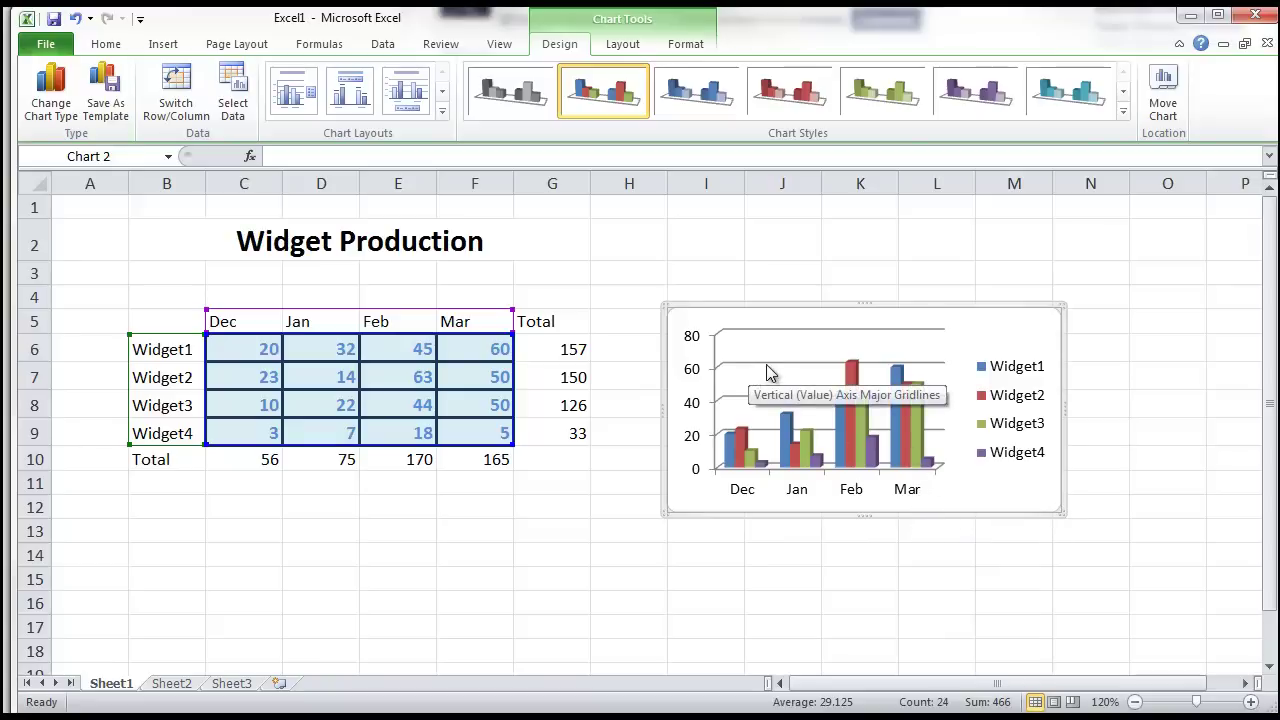
Apply Layout 1 and set the chart title to 'Widget Production'.
{"action": "left_click", "coordinate": [308, 97]}
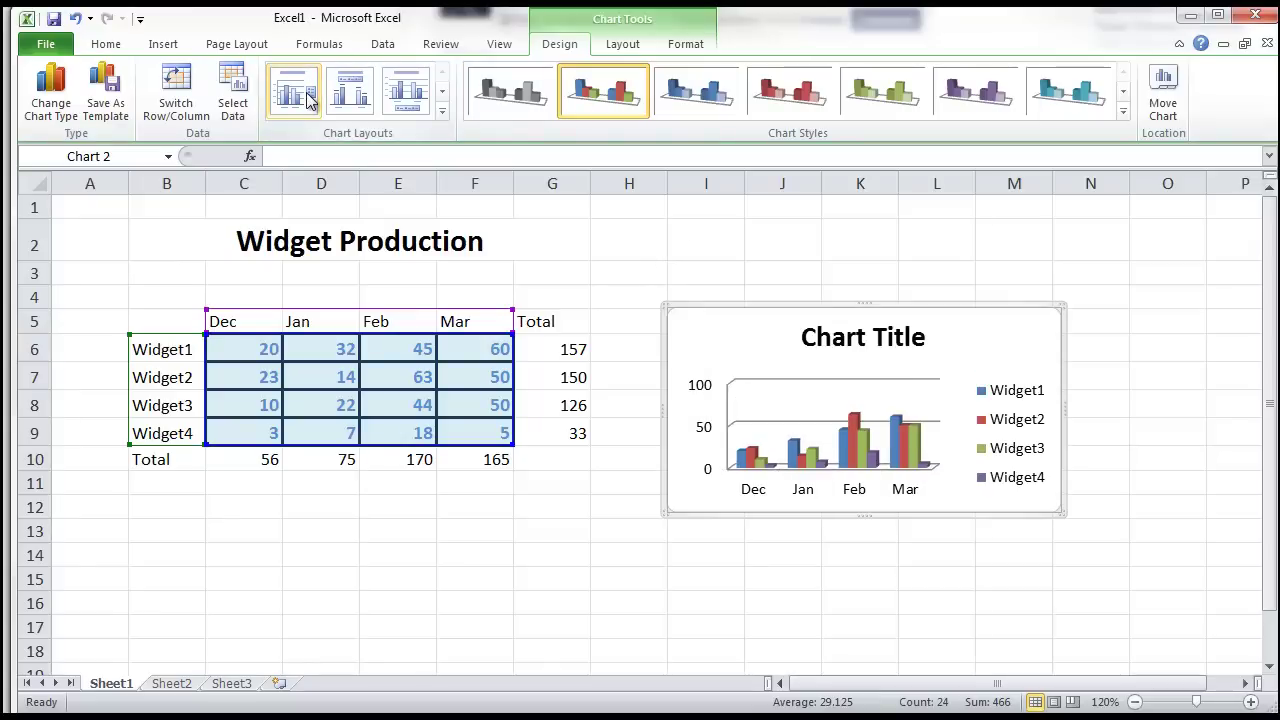
{"action": "left_click", "coordinate": [909, 342]}
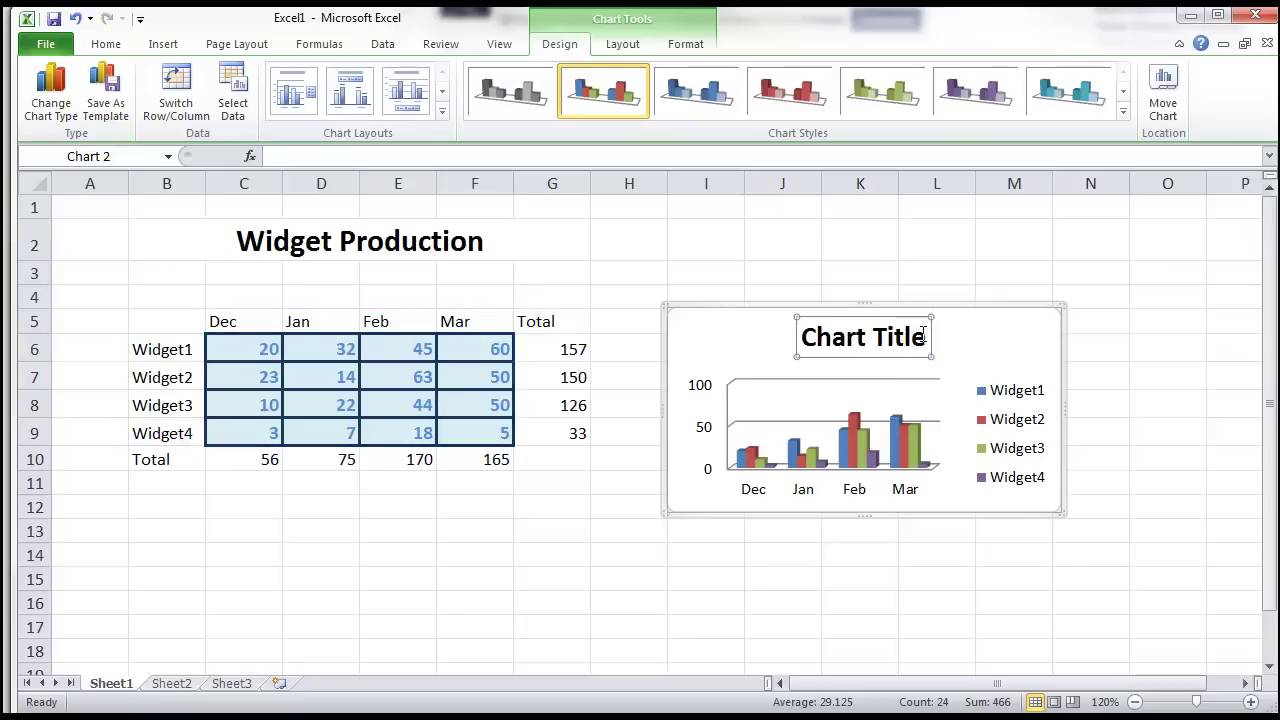
{"action": "left_click_drag", "start_coordinate": [922, 336], "coordinate": [811, 335]}
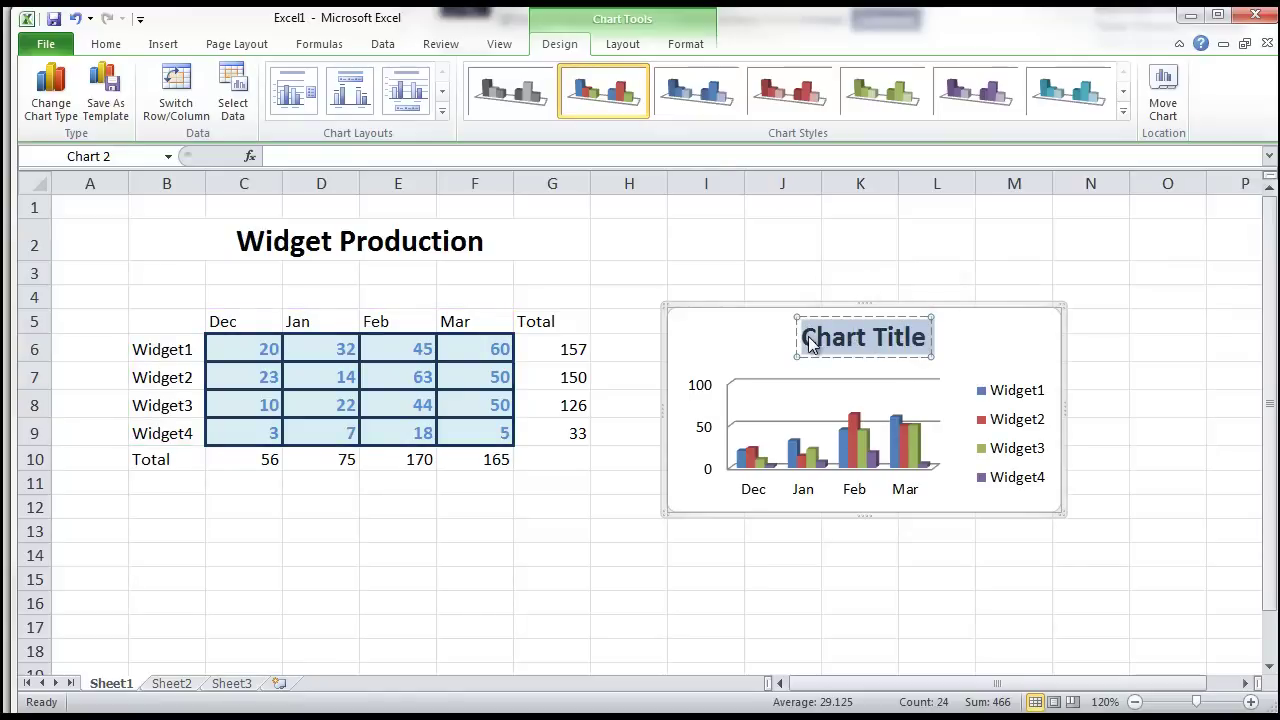
{"action": "type", "text": "Widget Pr"}
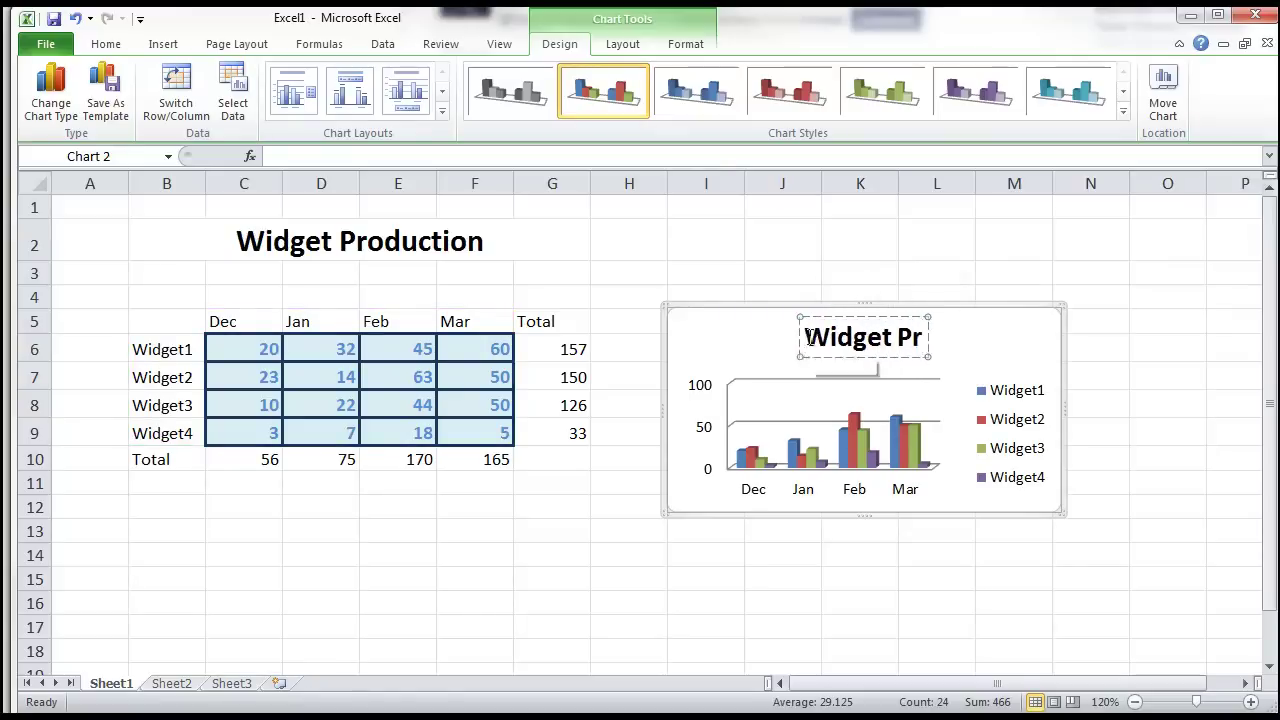
{"action": "type", "text": "odu"}
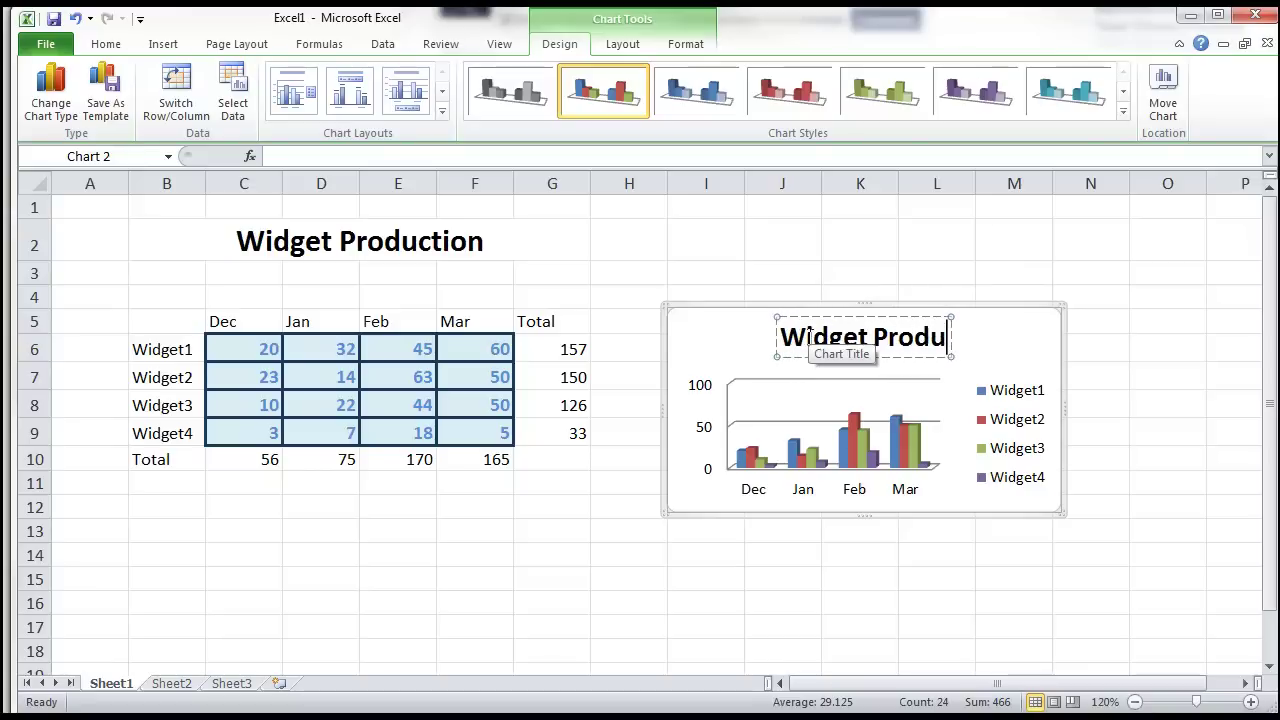
{"action": "type", "text": "ctin"}
{"action": "key", "text": "BackSpace"}
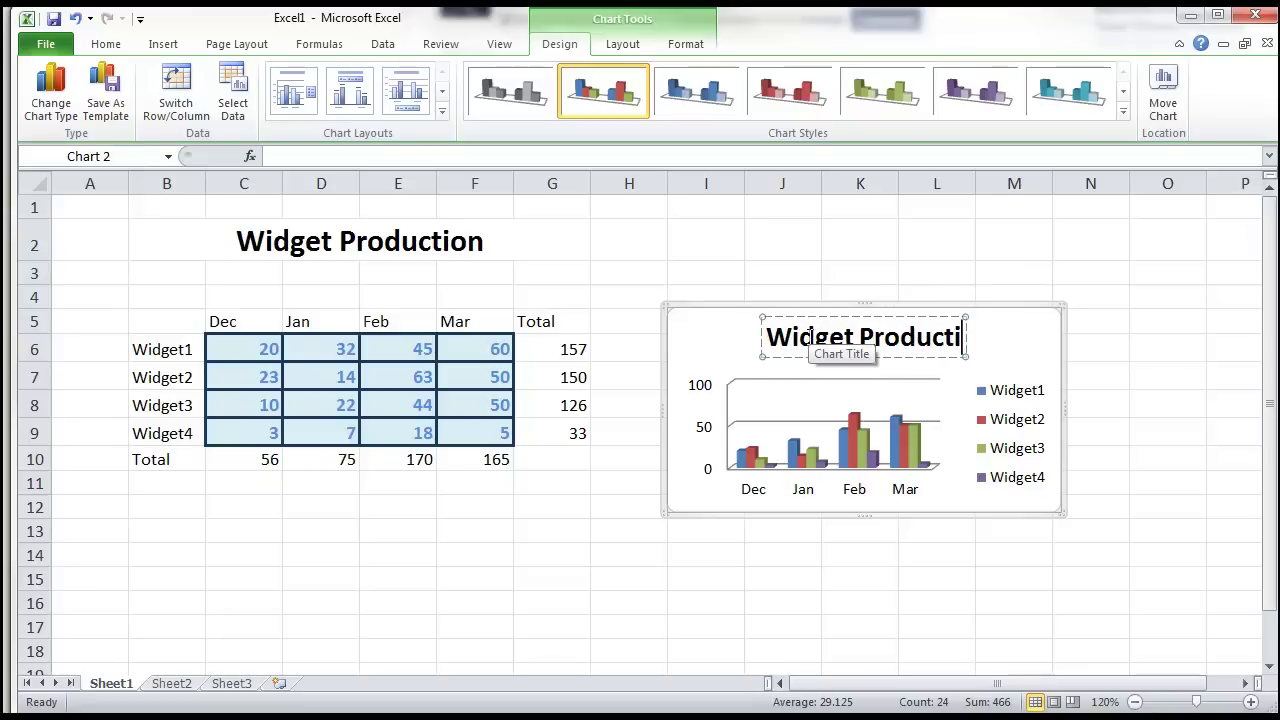
{"action": "type", "text": "9n"}
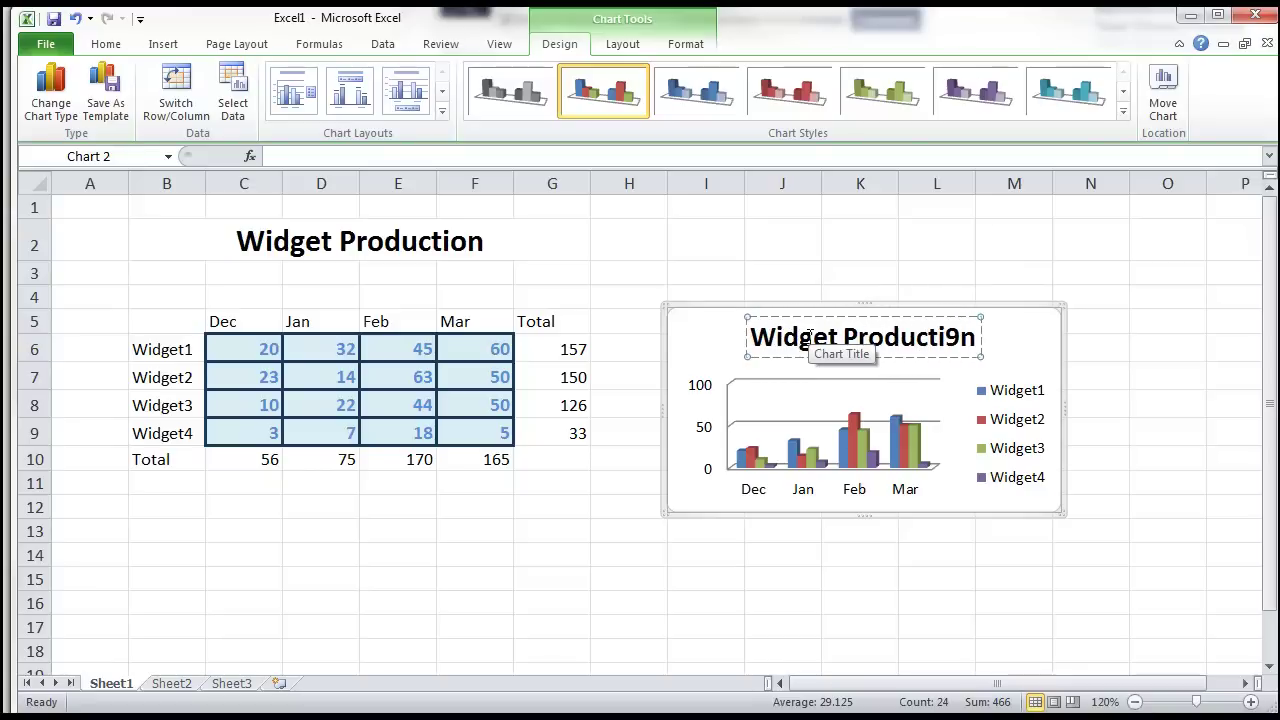
{"action": "key", "text": "BackSpace"}
{"action": "key", "text": "BackSpace"}
{"action": "type", "text": "on"}
{"action": "left_click", "coordinate": [986, 340]}
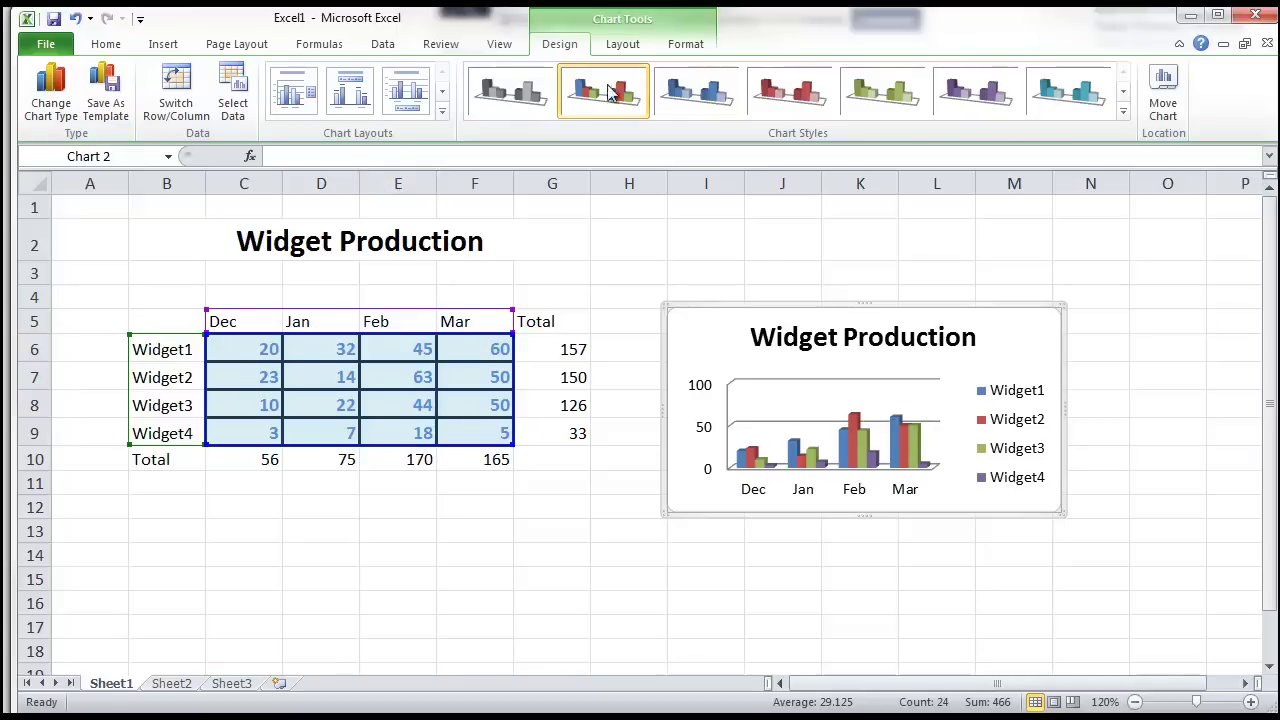
Apply the black multicoloured chart style and enlarge the chart slightly down and right.
{"action": "left_click", "coordinate": [1124, 112]}
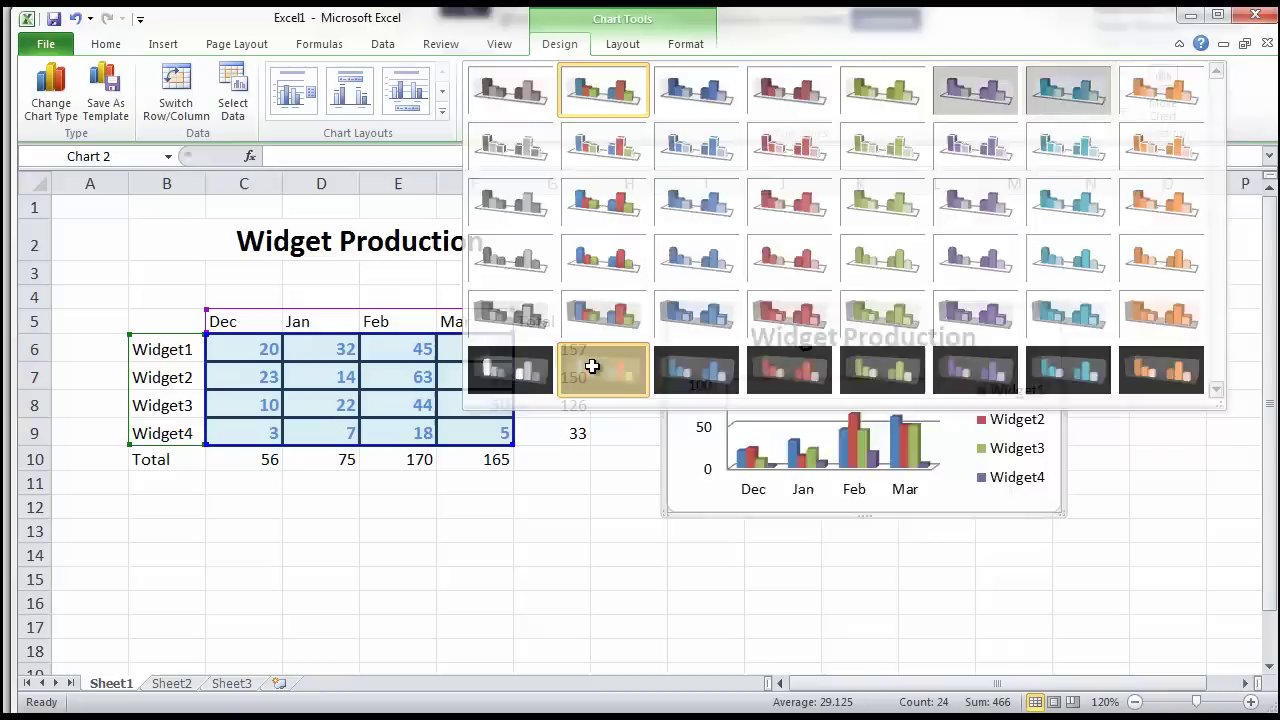
{"action": "left_click", "coordinate": [585, 370]}
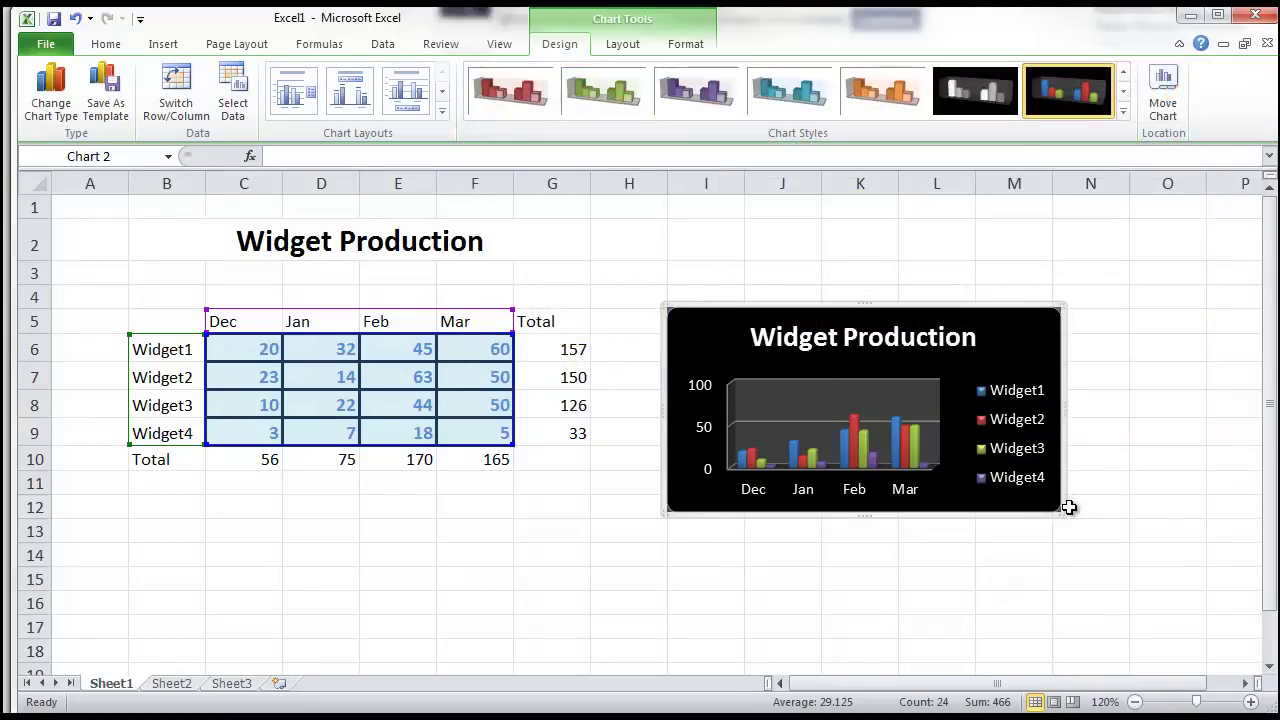
{"action": "left_click_drag", "start_coordinate": [1064, 514], "coordinate": [1080, 565]}
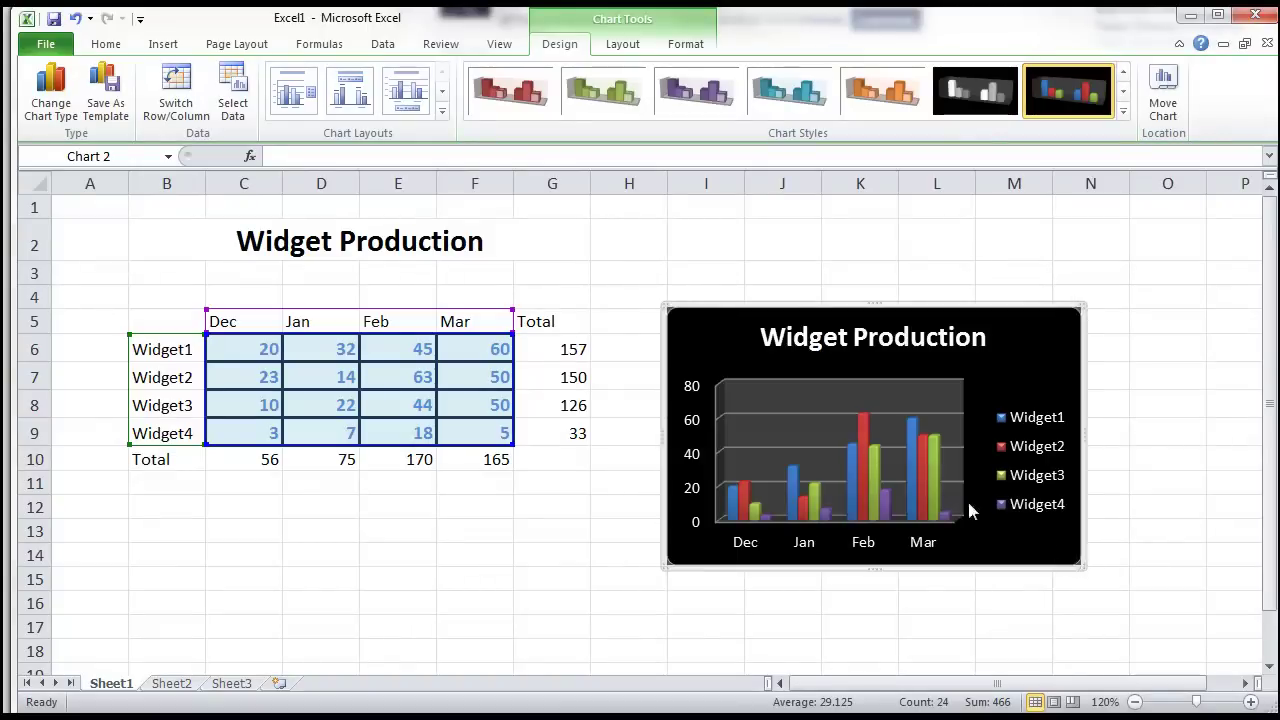
{"action": "mouse_move", "coordinate": [813, 496]}
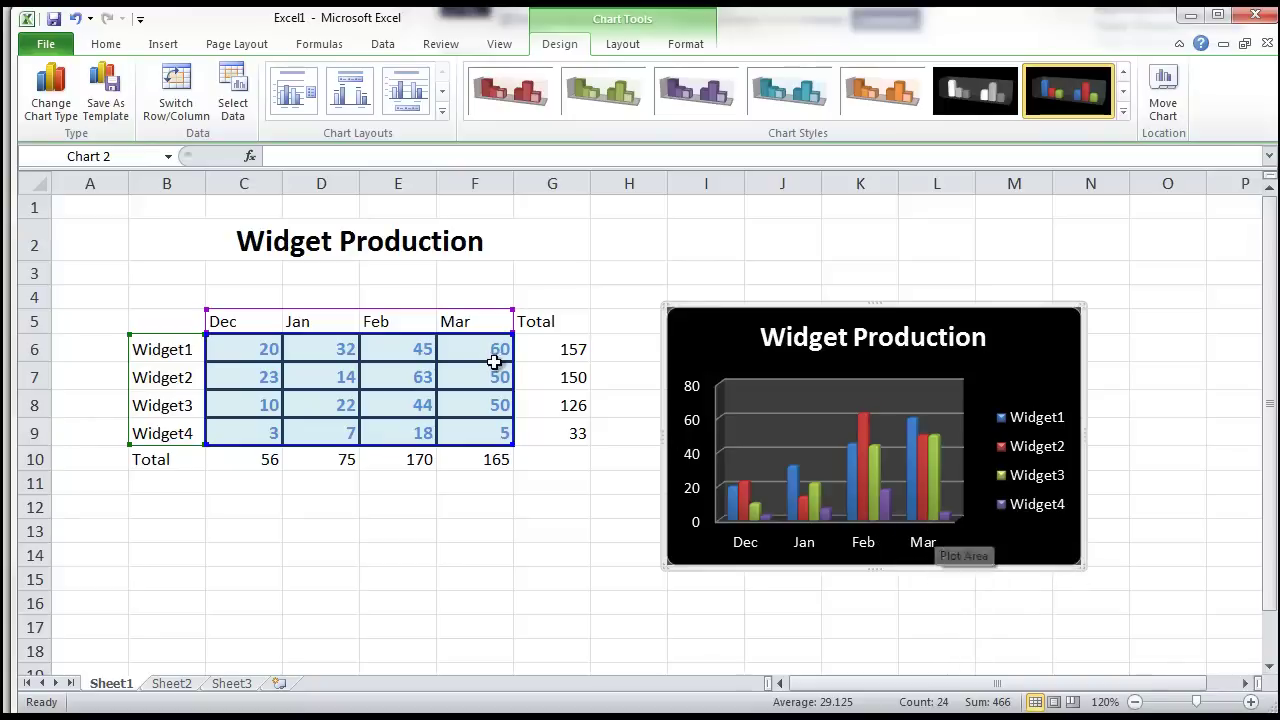
{"action": "left_click", "coordinate": [175, 80]}
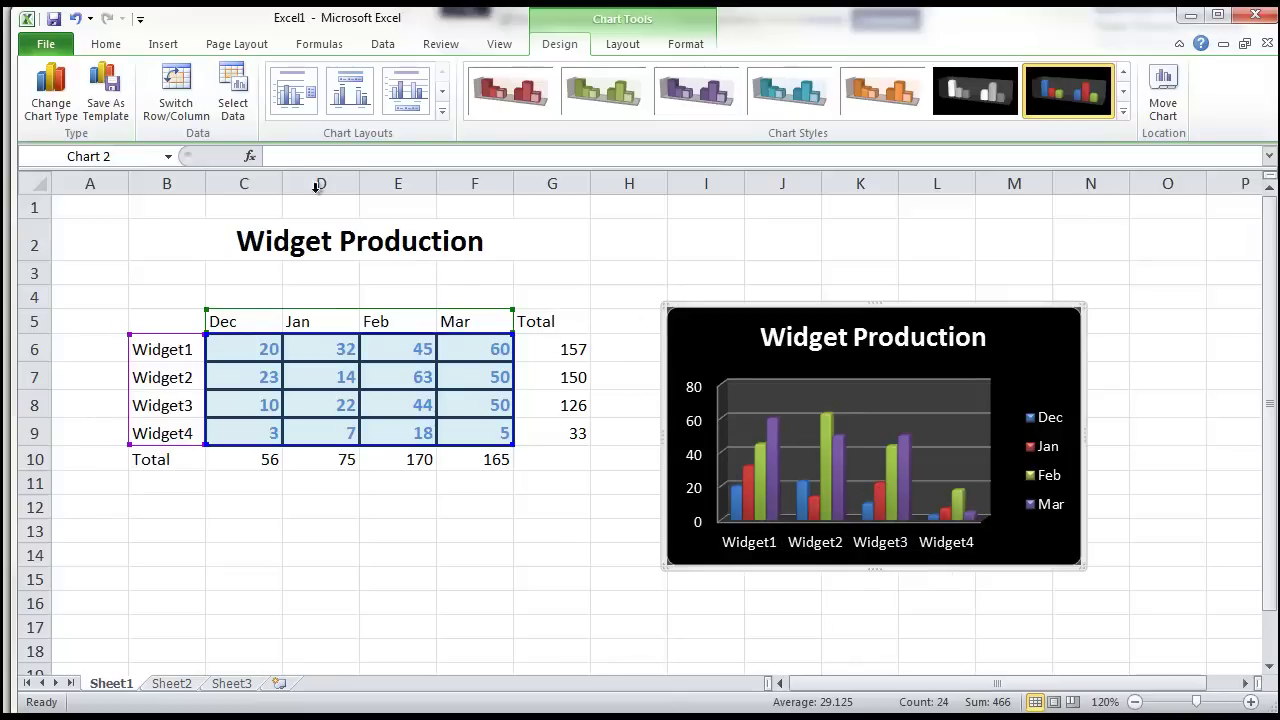
{"action": "left_click", "coordinate": [178, 88]}
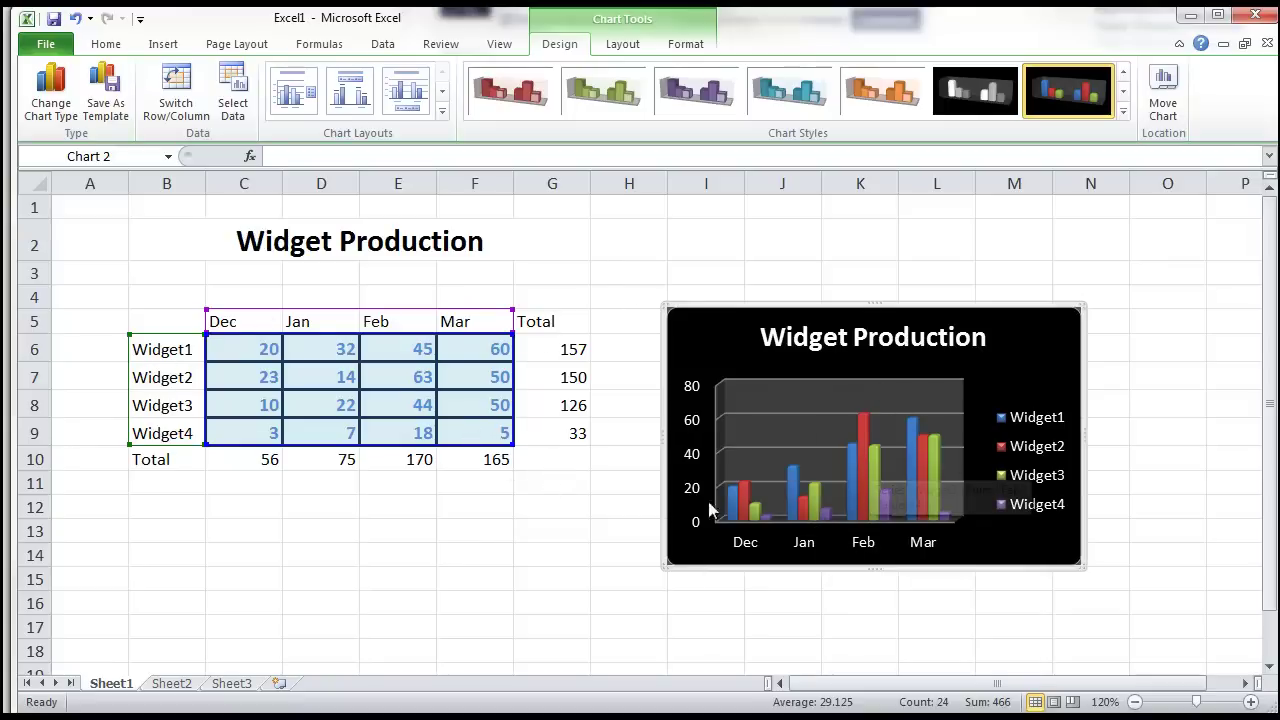
Change Widget1's Feb value in E6 to 50, then undo to restore 45.
{"action": "left_click", "coordinate": [410, 351]}
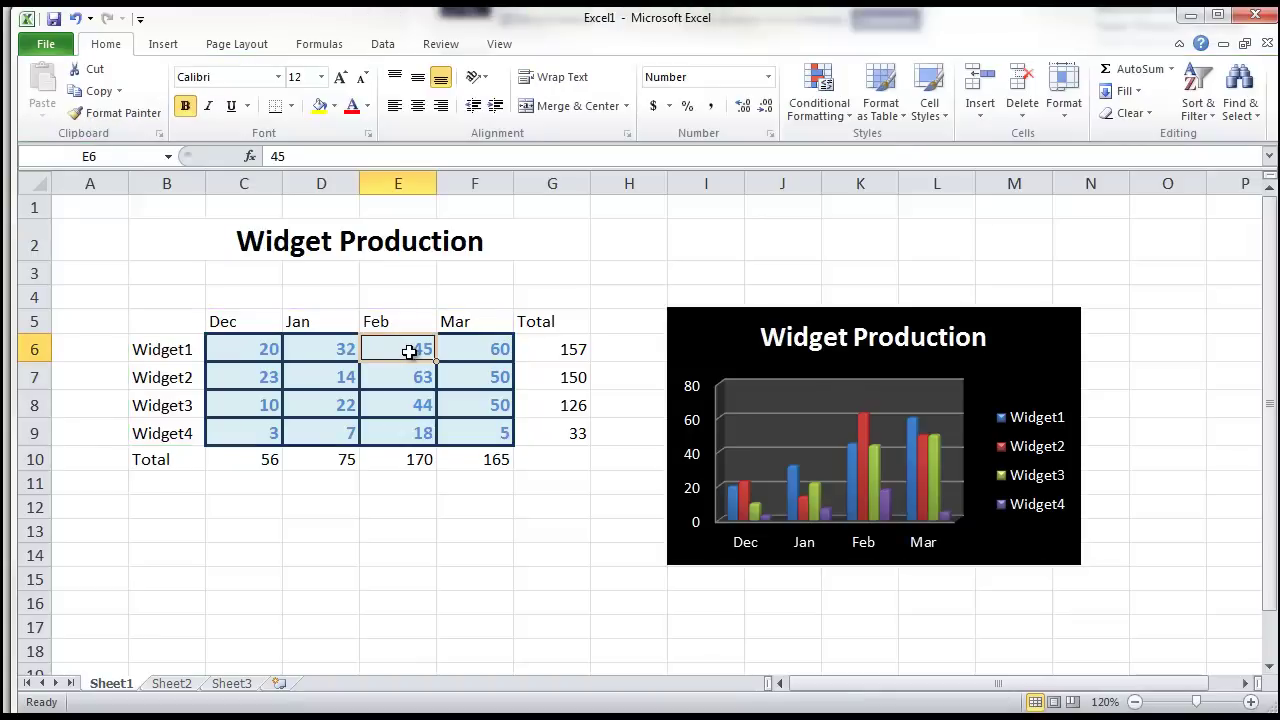
{"action": "type", "text": "50"}
{"action": "key", "text": "Return"}
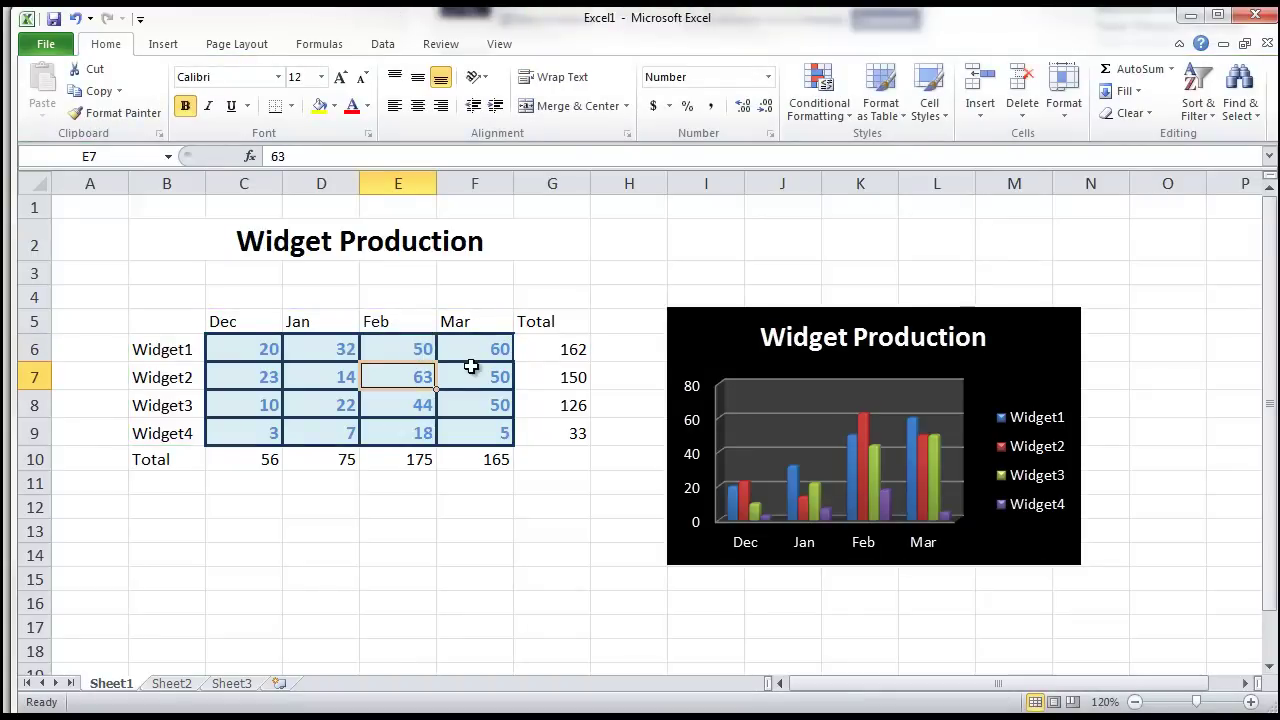
{"action": "left_click", "coordinate": [74, 19]}
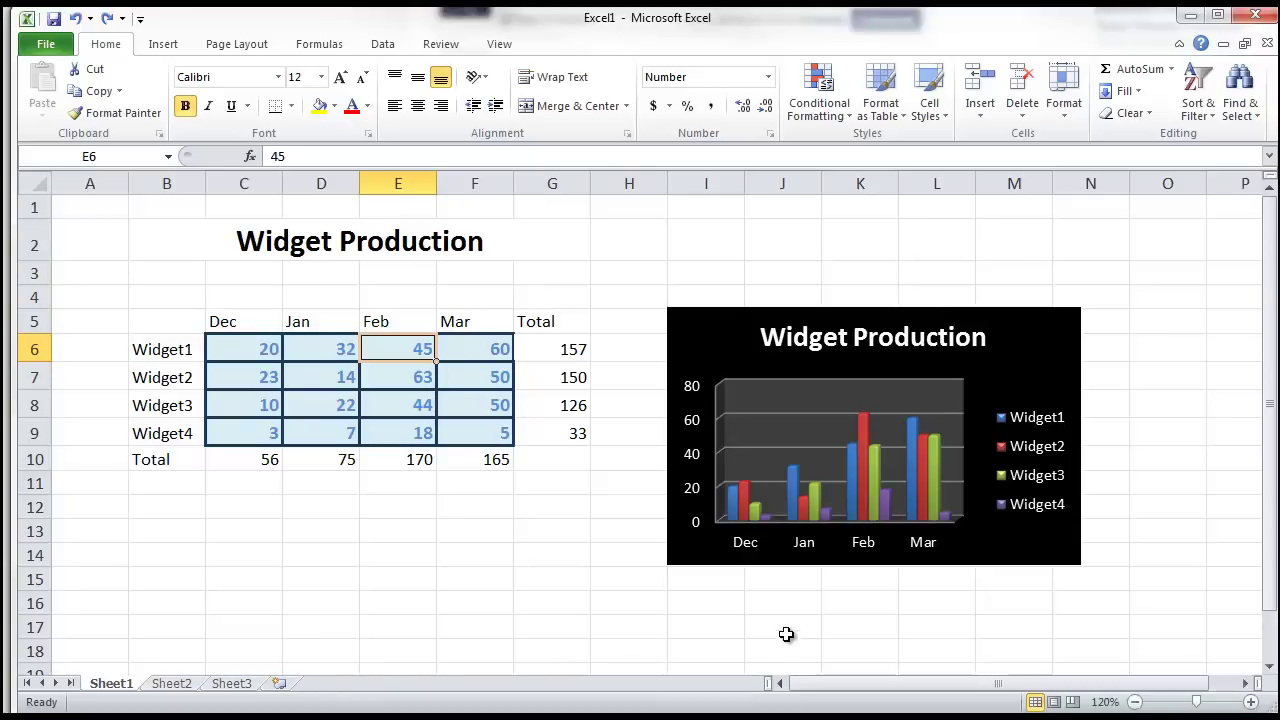
{"action": "left_click", "coordinate": [160, 44]}
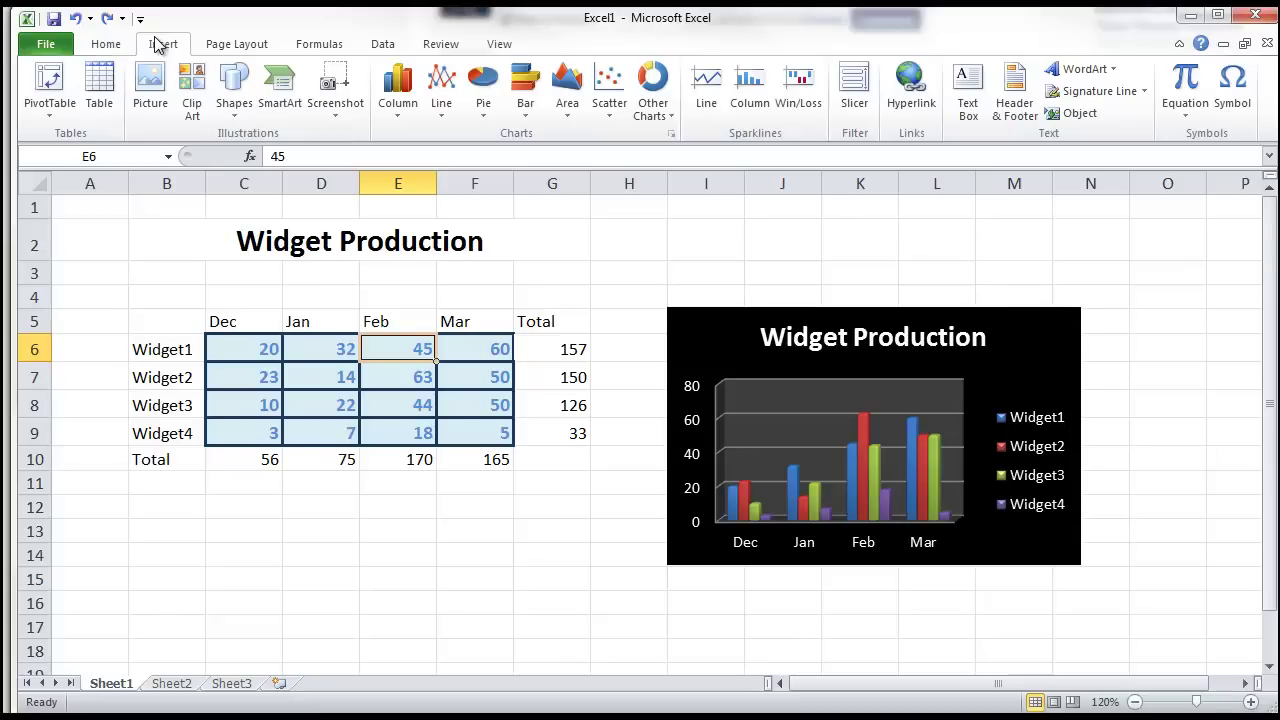